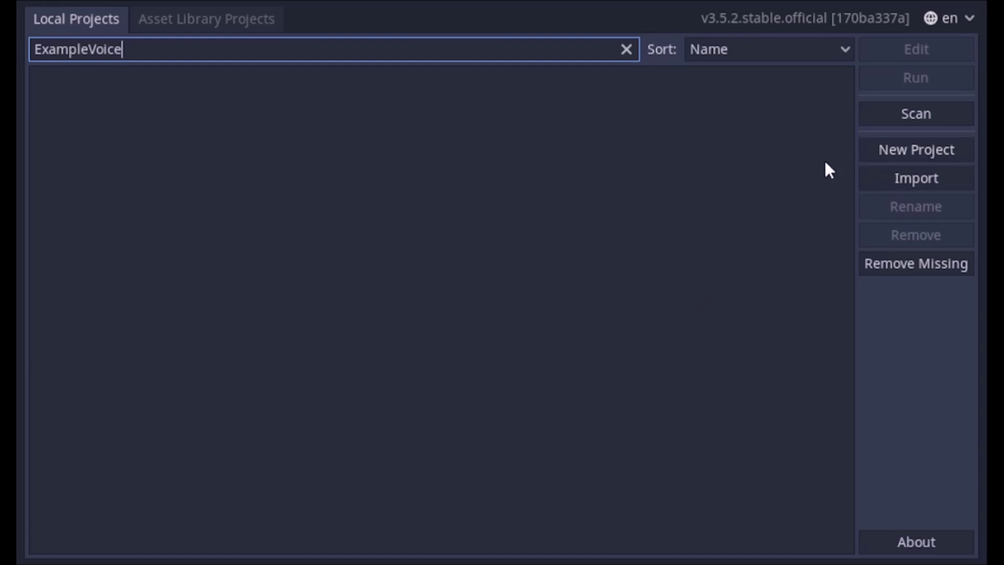
- Create the MyCoolVoiceMod project in its own folder and add a Sounds folder in FileSystem
{"action": "left_click", "coordinate": [883, 152]}
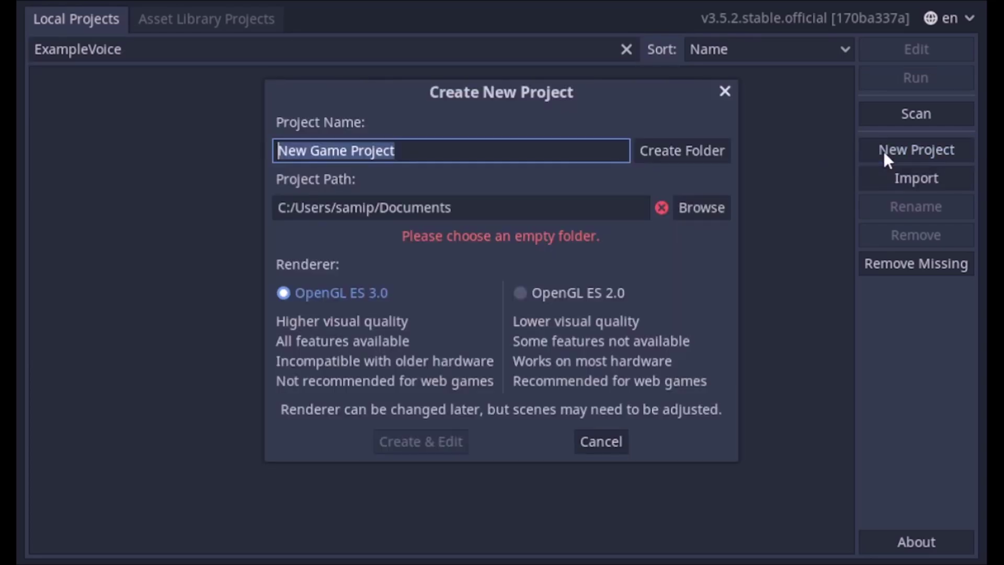
{"action": "type", "text": "N"}
{"action": "key", "text": "BackSpace"}
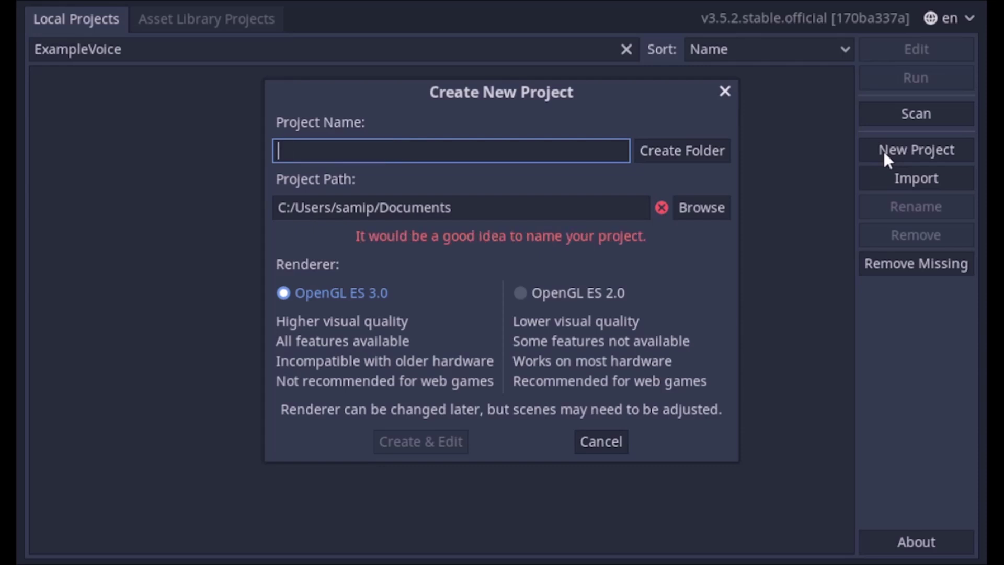
{"action": "type", "text": "MyCoolVoiceMod"}
{"action": "left_click", "coordinate": [680, 153]}
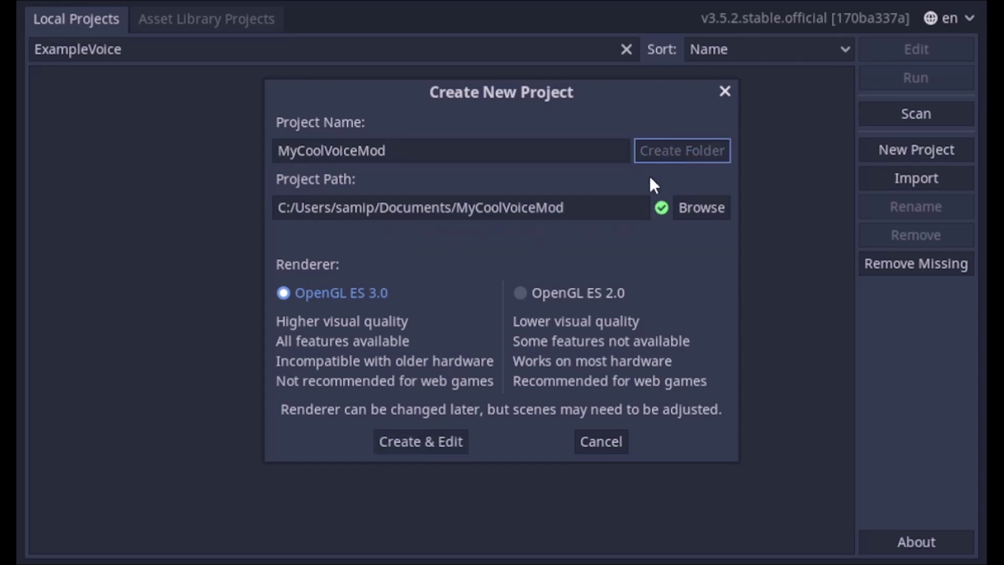
{"action": "left_click", "coordinate": [434, 441]}
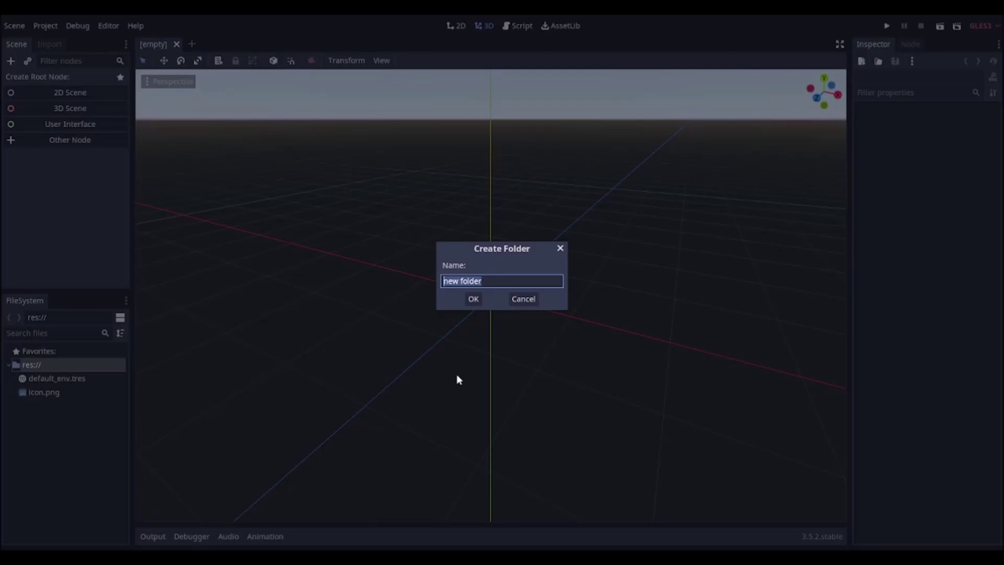
{"action": "type", "text": "Sounds"}
{"action": "left_click", "coordinate": [471, 303]}
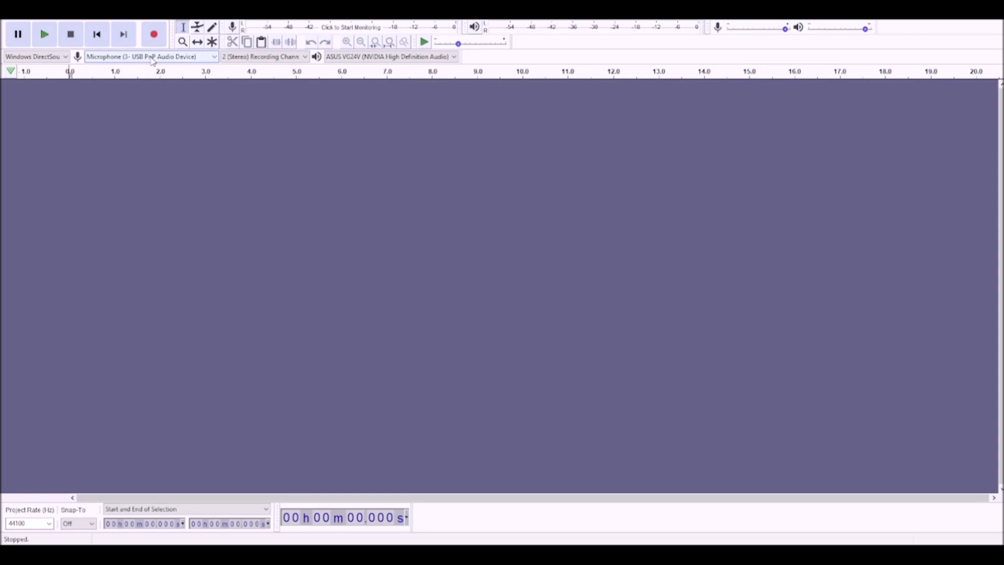
- Record about 13 seconds of spoken vowels from the USB microphone
{"action": "left_click", "coordinate": [154, 34]}
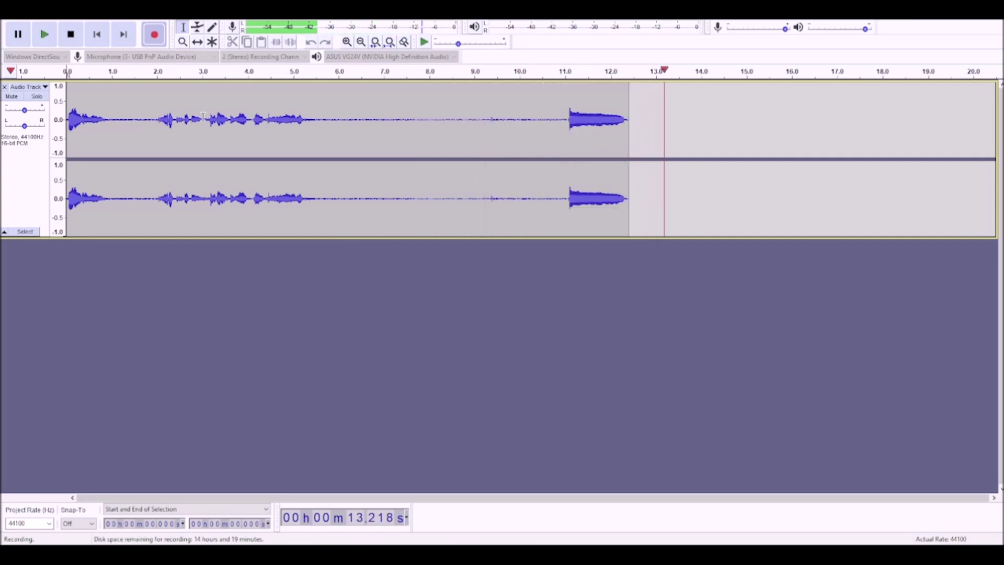
{"action": "key", "text": "space"}
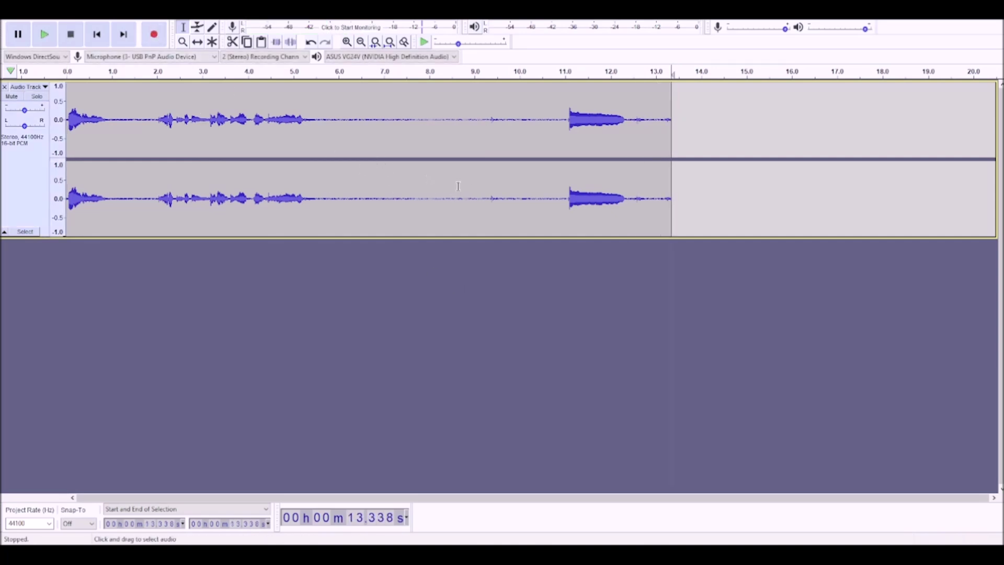
- Take a noise profile from a quiet stretch and apply Noise Reduction to the whole clip
{"action": "left_click_drag", "start_coordinate": [547, 193], "coordinate": [323, 194]}
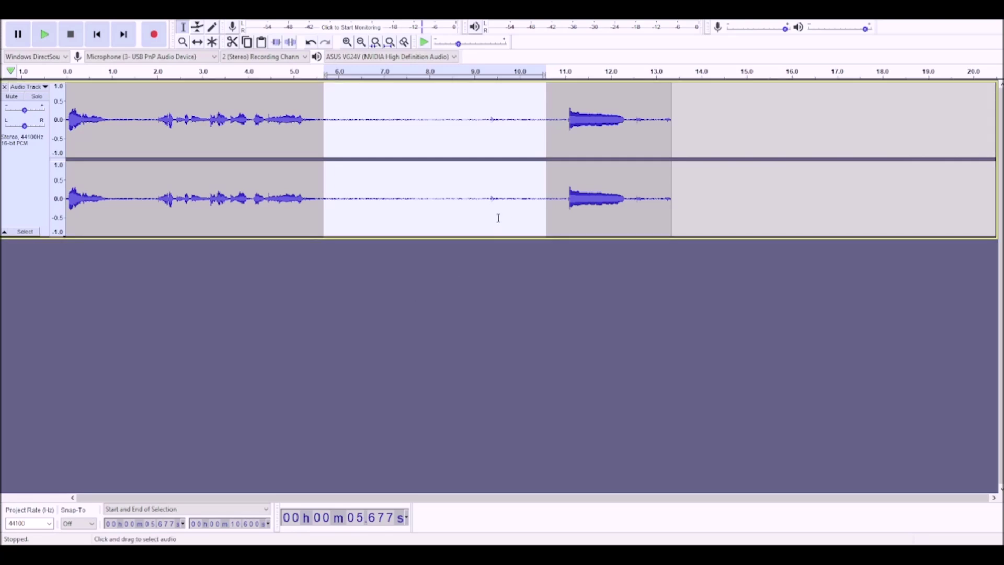
{"action": "double_click", "coordinate": [498, 203]}
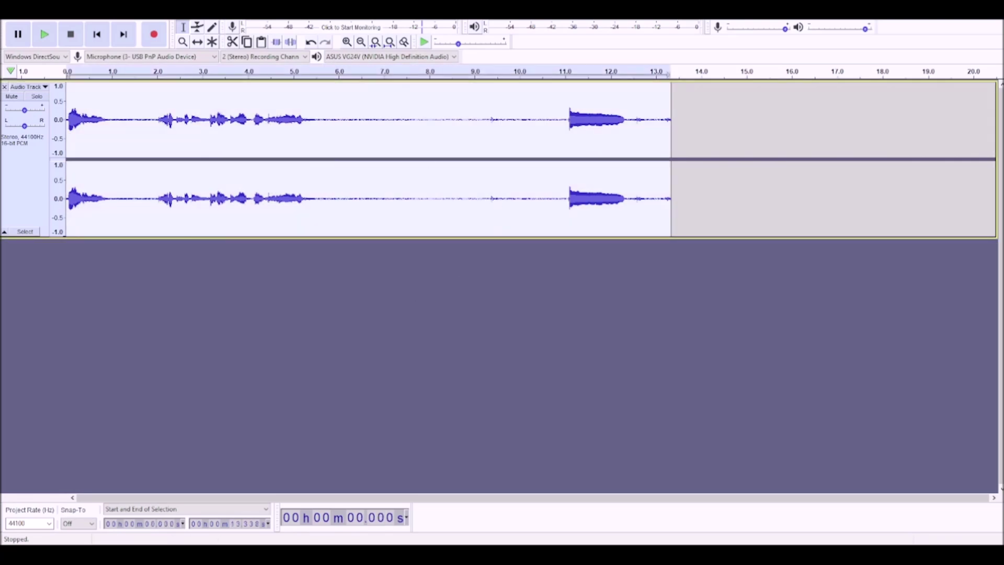
{"action": "left_click", "coordinate": [229, 246]}
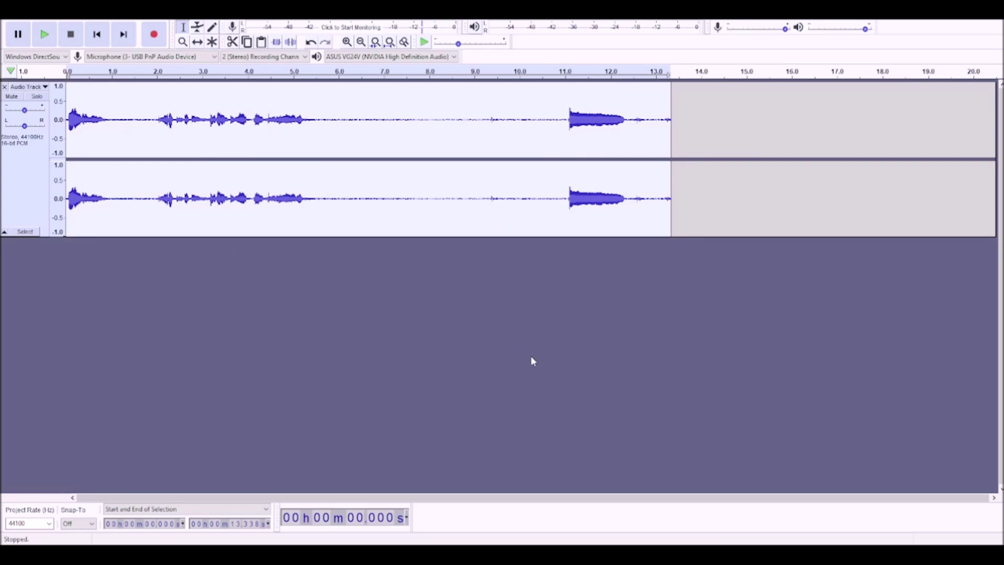
{"action": "left_click", "coordinate": [566, 197]}
- Delete the audio before and after the final vowel, leaving a 1.3-second clip
{"action": "left_click_drag", "start_coordinate": [565, 197], "coordinate": [67, 198]}
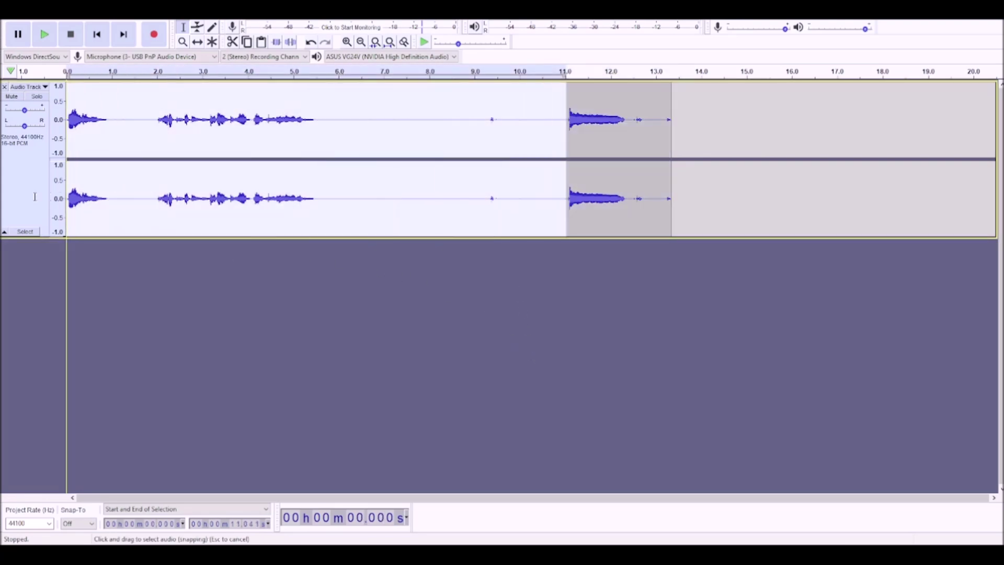
{"action": "key", "text": "Delete"}
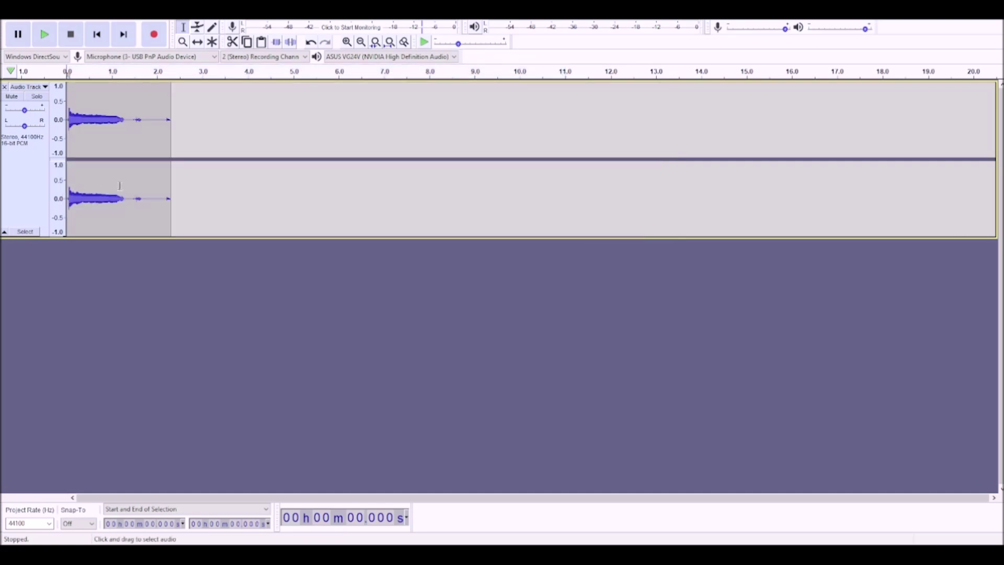
{"action": "left_click_drag", "start_coordinate": [127, 199], "coordinate": [162, 208]}
{"action": "key", "text": "Delete"}
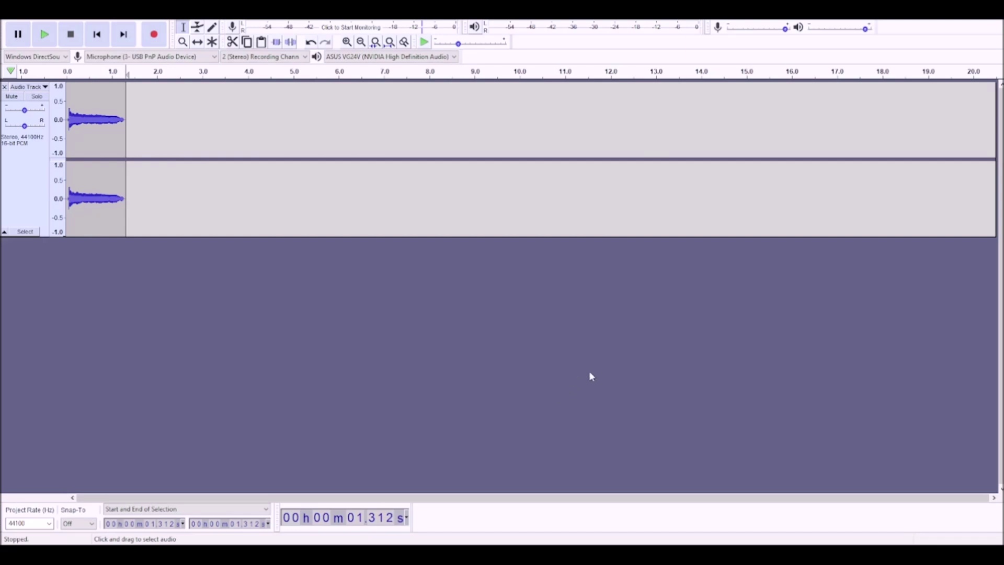
{"action": "left_click", "coordinate": [559, 399]}
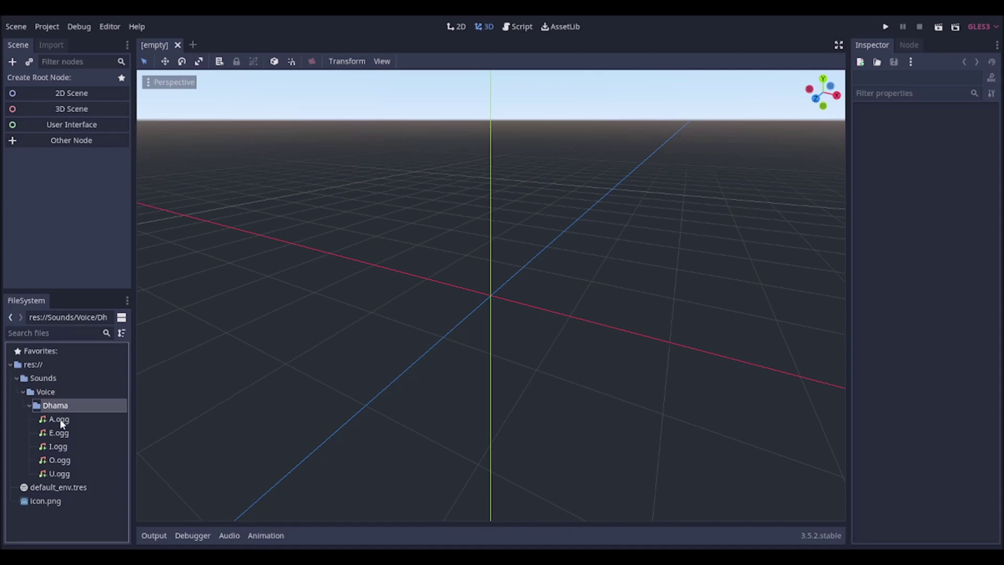
- Reimport A.ogg through U.ogg with Loop switched off
{"action": "left_click", "coordinate": [59, 418]}
{"action": "left_click", "coordinate": [67, 474], "text": "shift"}
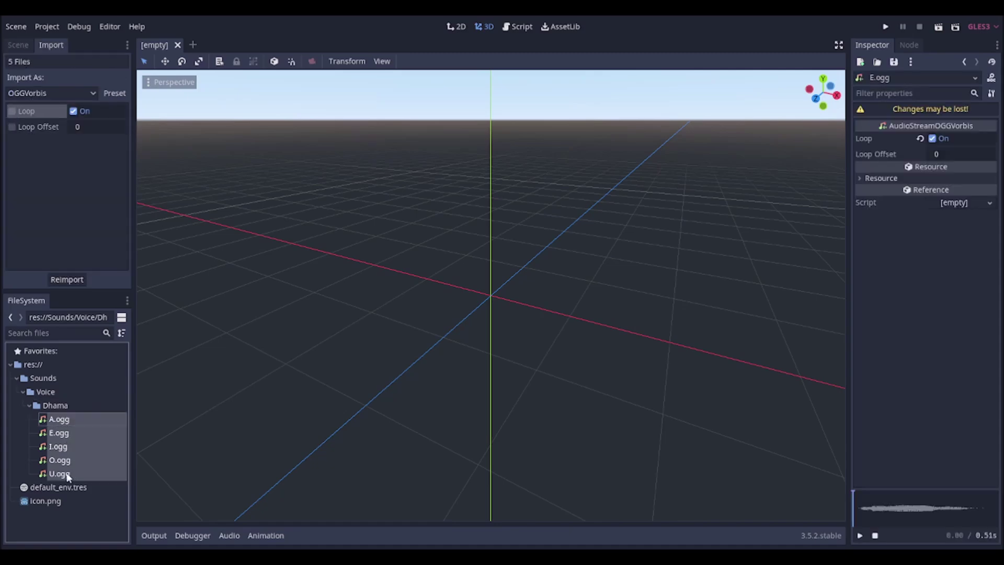
{"action": "left_click", "coordinate": [73, 111]}
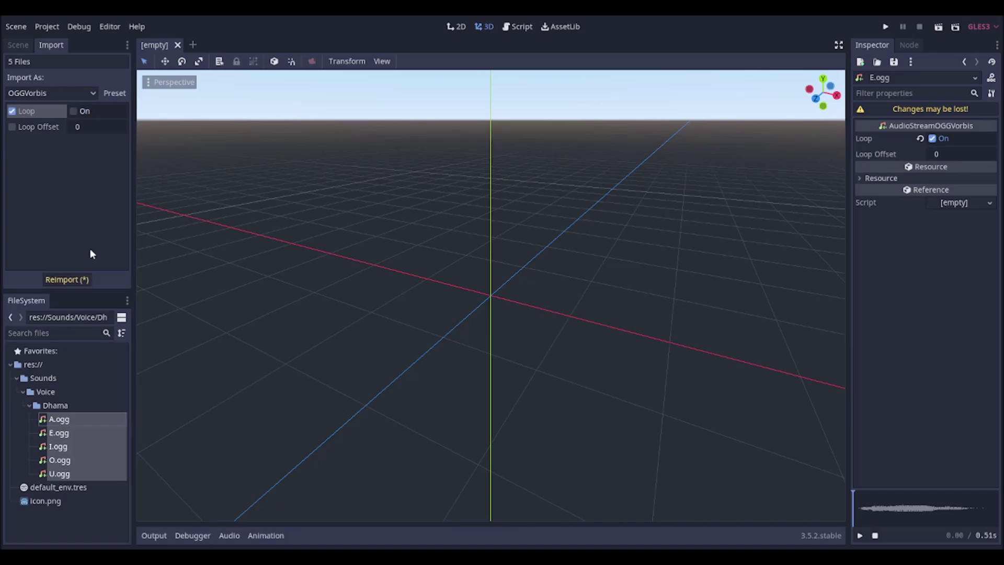
{"action": "left_click", "coordinate": [87, 276]}
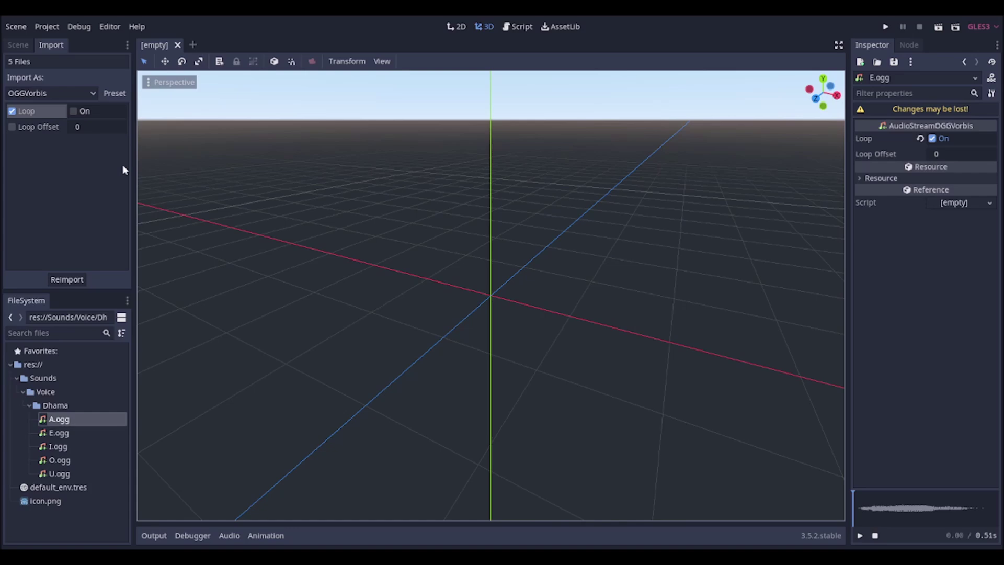
{"action": "left_click", "coordinate": [46, 26]}
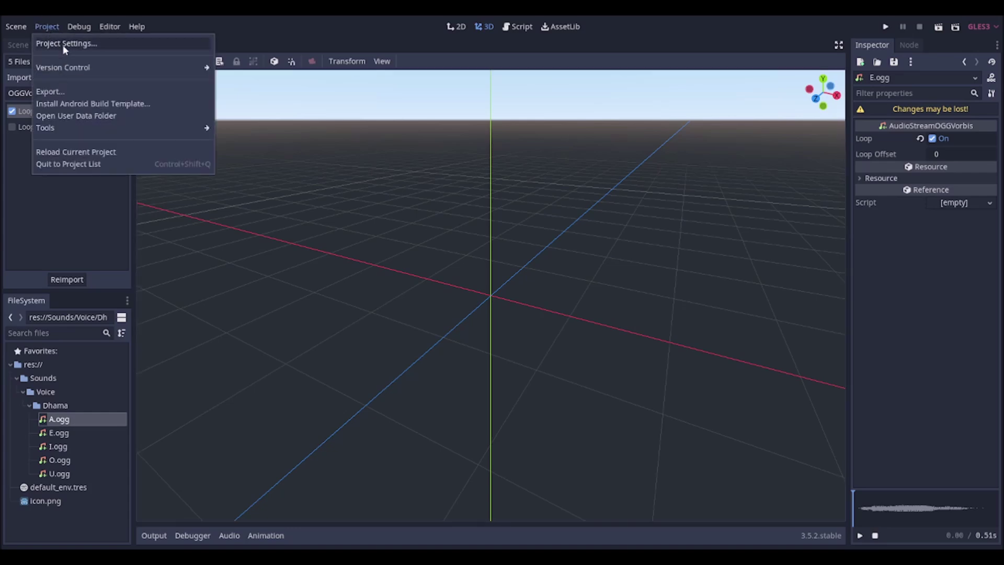
- Add a Linux/X11 export preset named 'manifestation' and close the Export dialog
{"action": "left_click", "coordinate": [61, 92]}
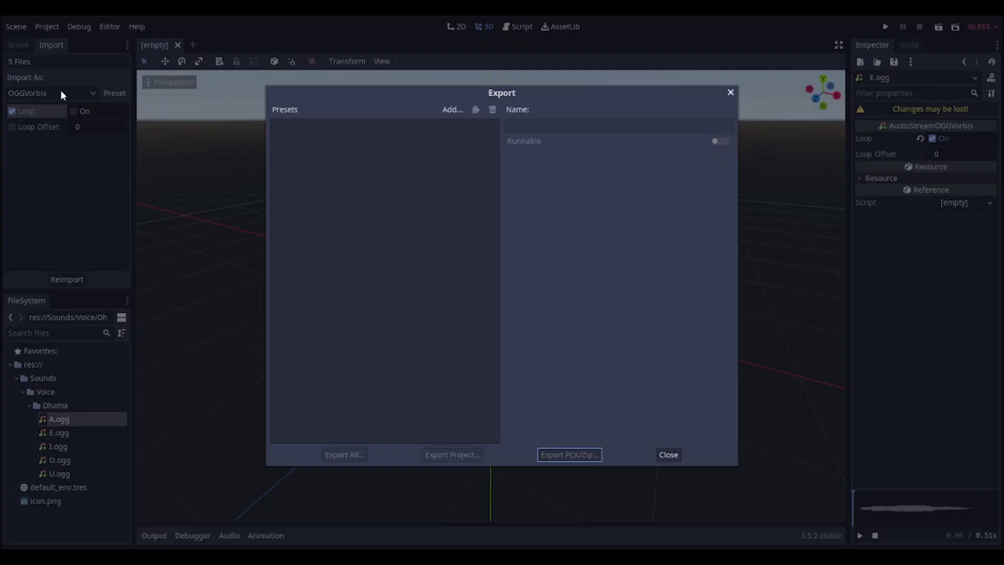
{"action": "left_click", "coordinate": [451, 110]}
{"action": "left_click", "coordinate": [479, 242]}
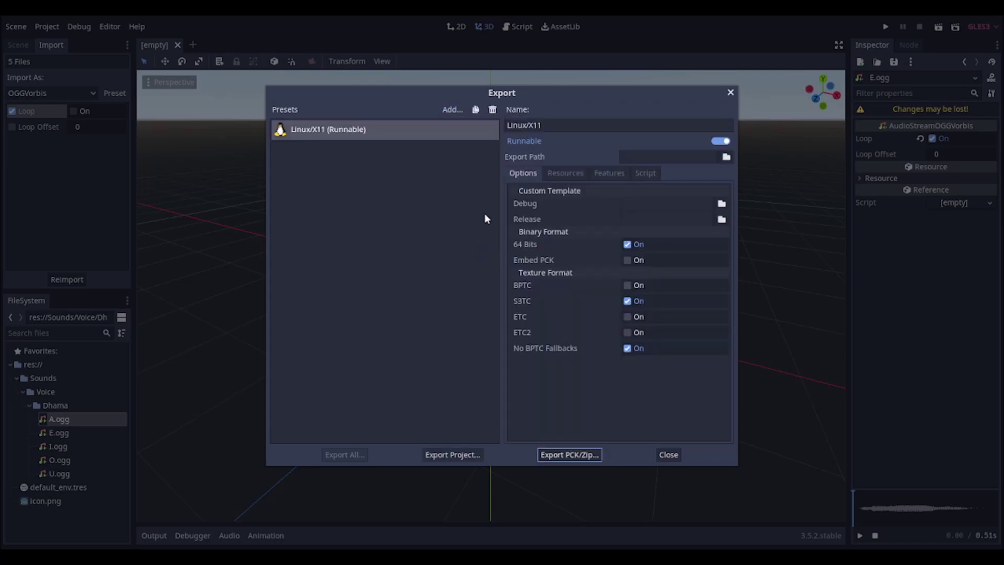
{"action": "double_click", "coordinate": [561, 130]}
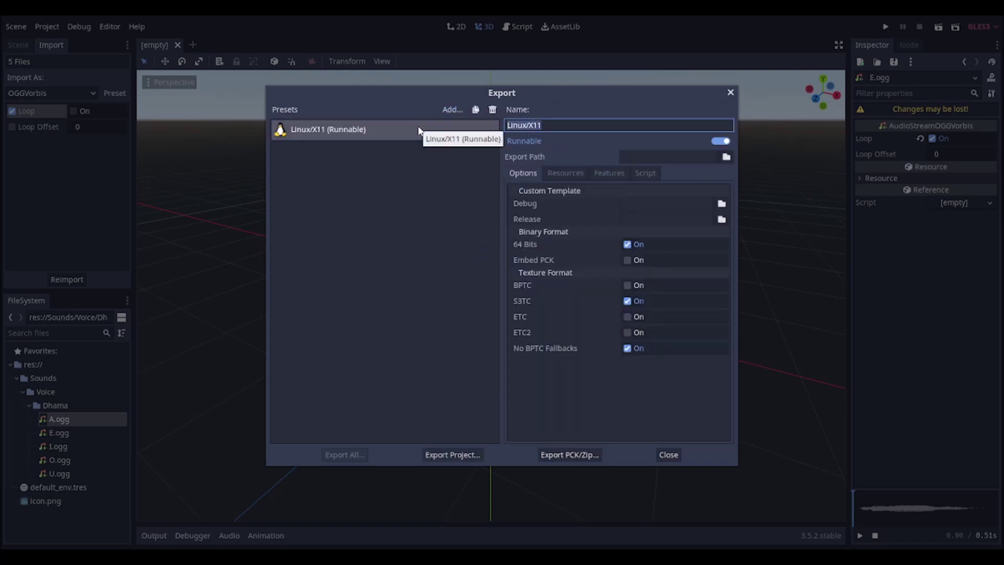
{"action": "type", "text": "man"}
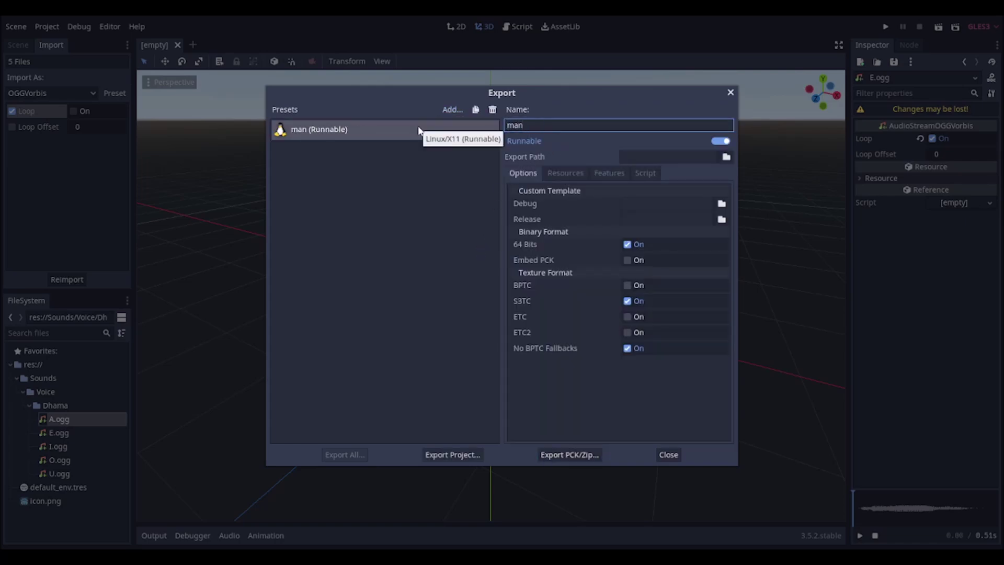
{"action": "type", "text": "ifestation"}
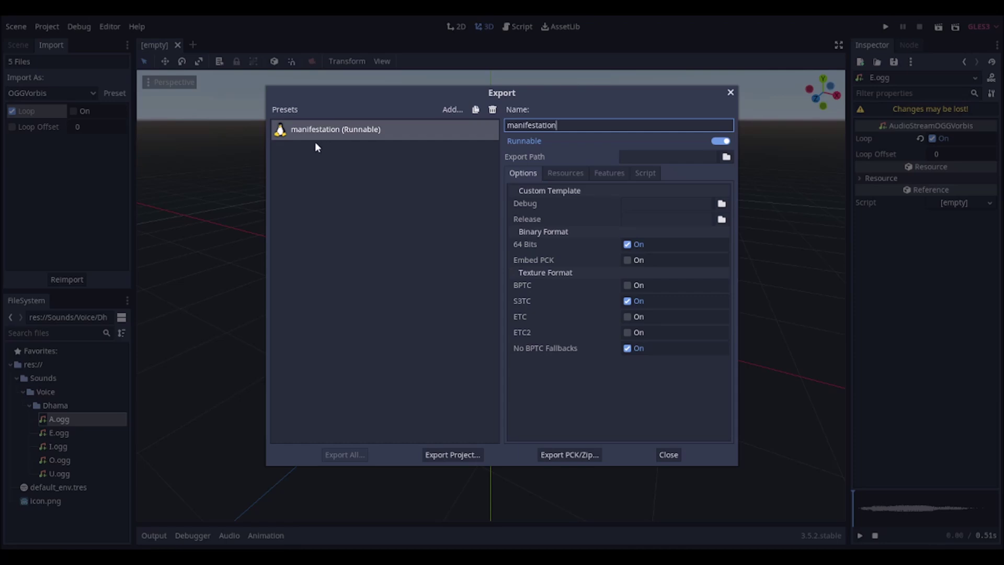
{"action": "key", "text": "Escape"}
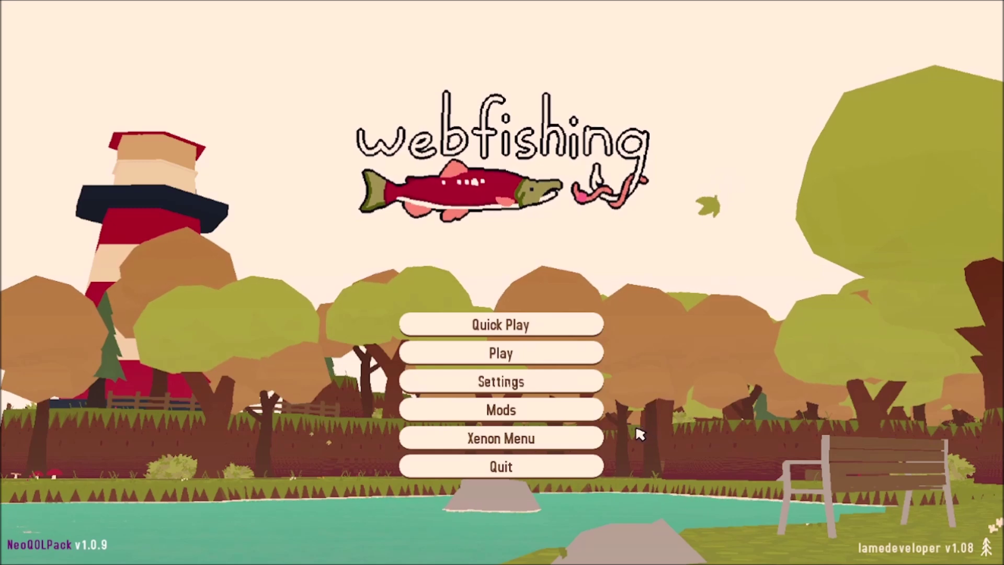
{"action": "left_click", "coordinate": [593, 416]}
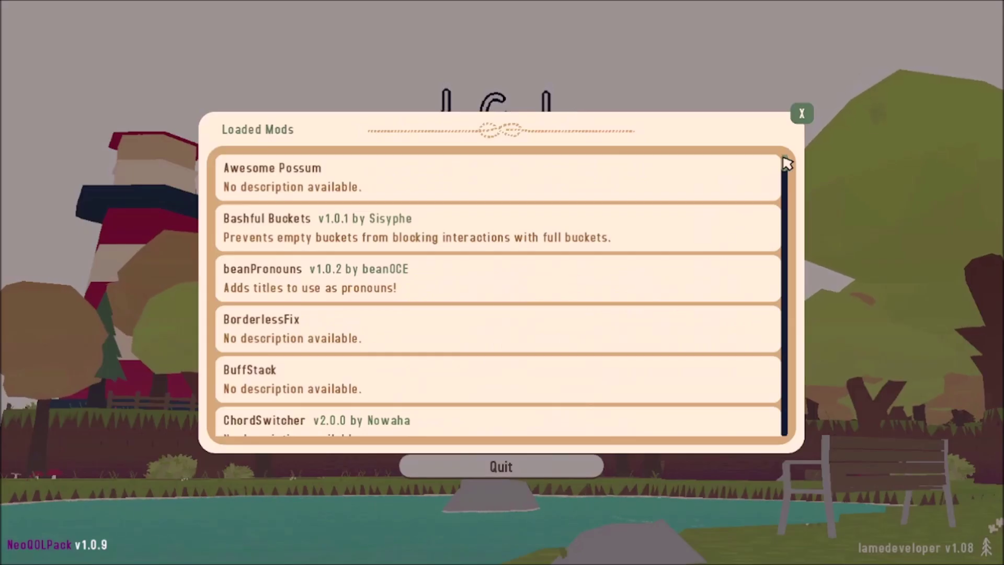
{"action": "left_click_drag", "start_coordinate": [786, 164], "coordinate": [784, 324]}
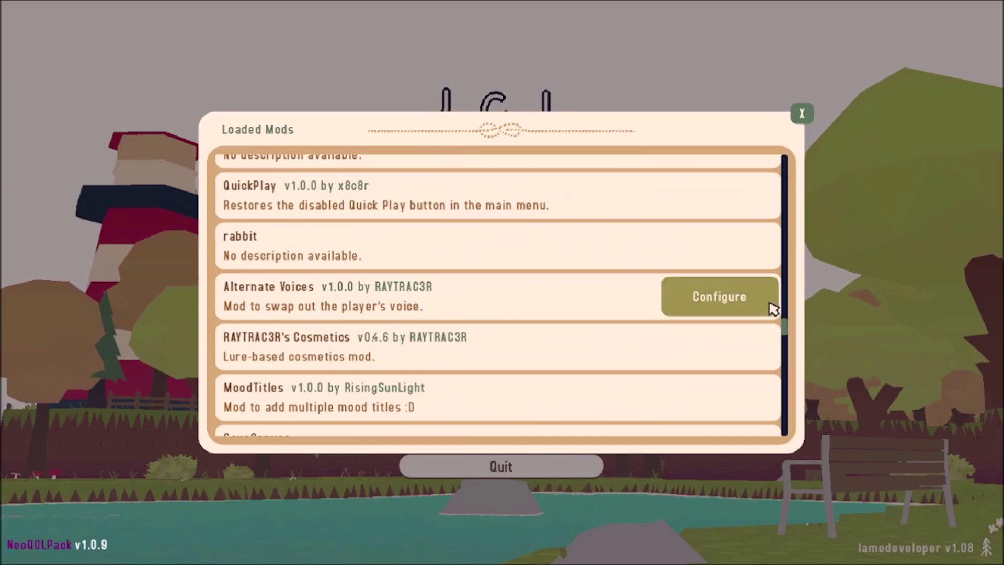
{"action": "left_click", "coordinate": [773, 308]}
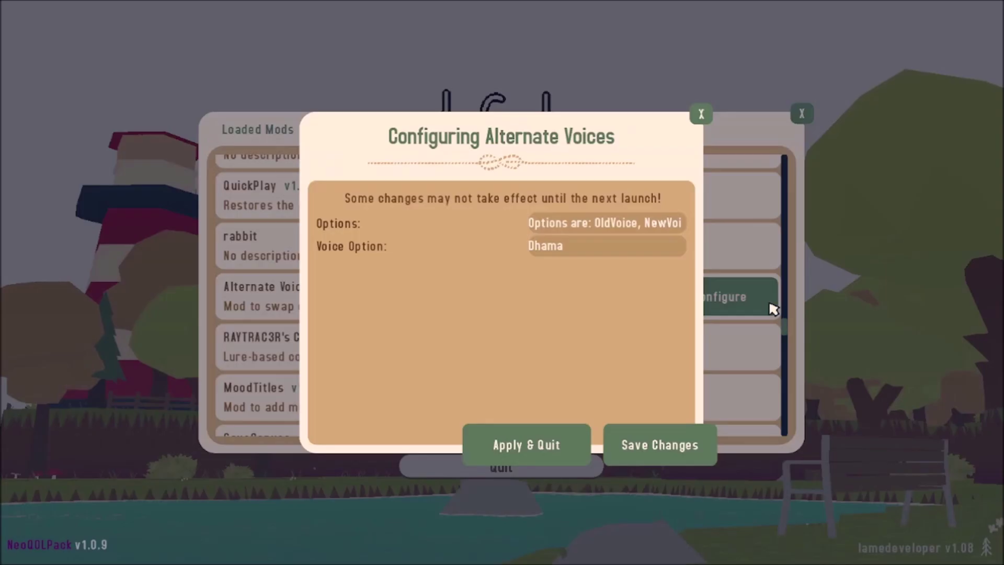
{"action": "left_click", "coordinate": [700, 114]}
- Start a Code Only lobby and send 'Test. Lorem ipsum dolor blah blah blah' in chat
{"action": "left_click", "coordinate": [798, 116]}
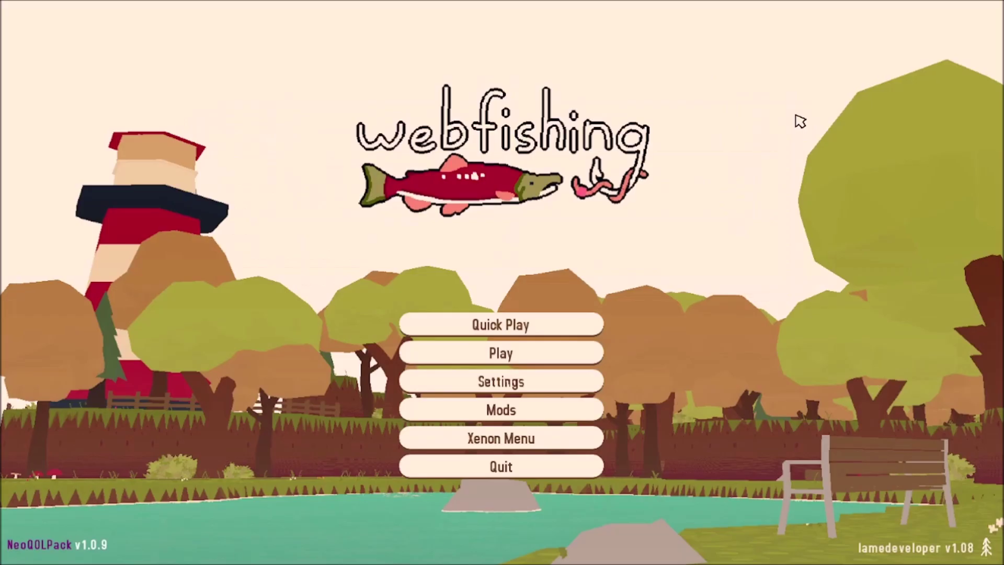
{"action": "left_click", "coordinate": [547, 347]}
{"action": "left_click", "coordinate": [678, 158]}
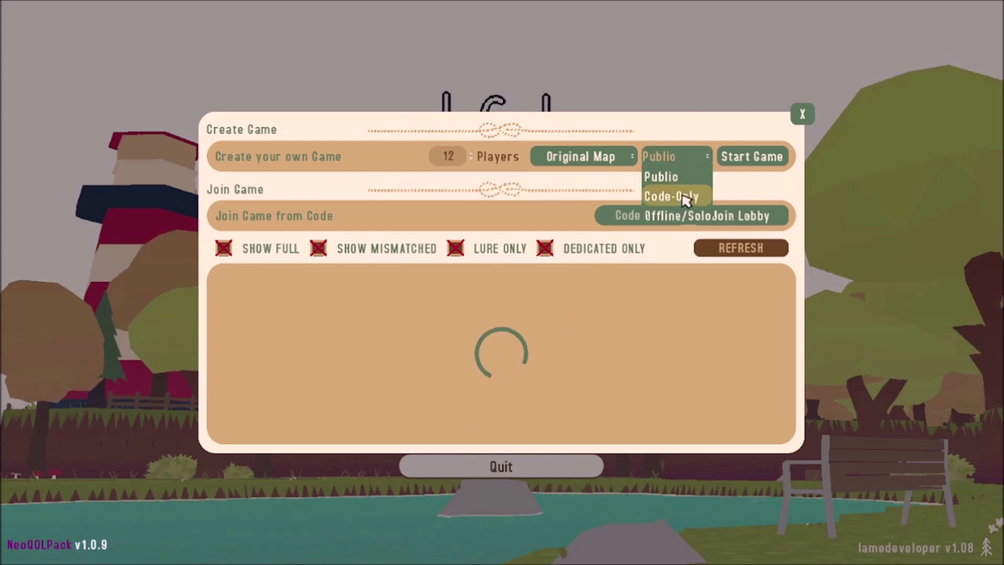
{"action": "left_click", "coordinate": [686, 195]}
{"action": "left_click", "coordinate": [729, 158]}
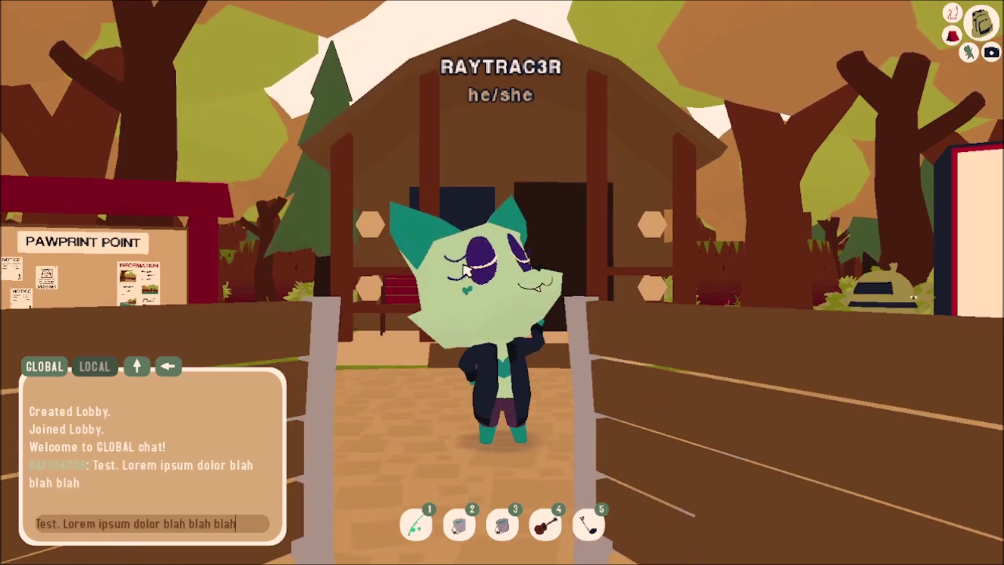
{"action": "key", "text": "Return"}
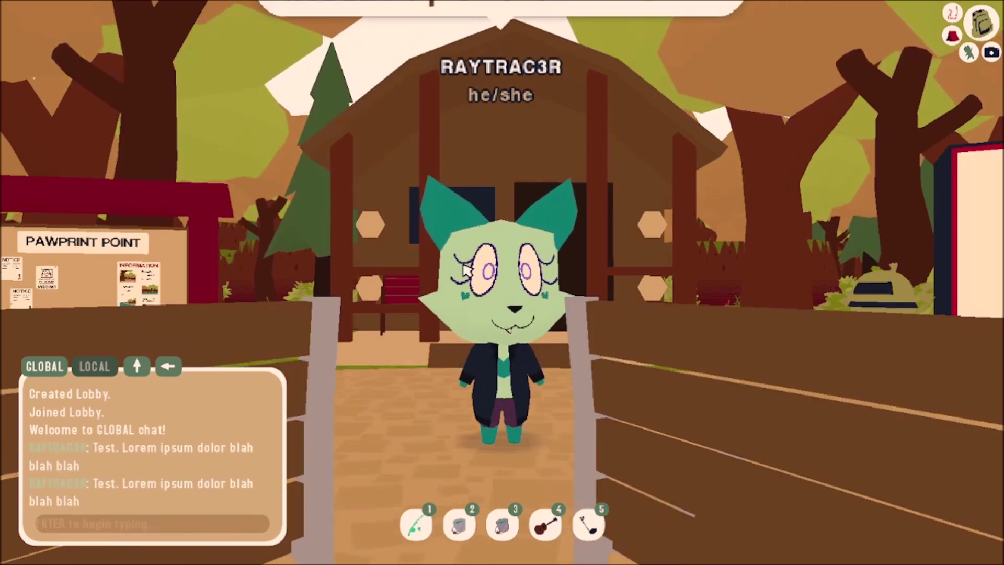